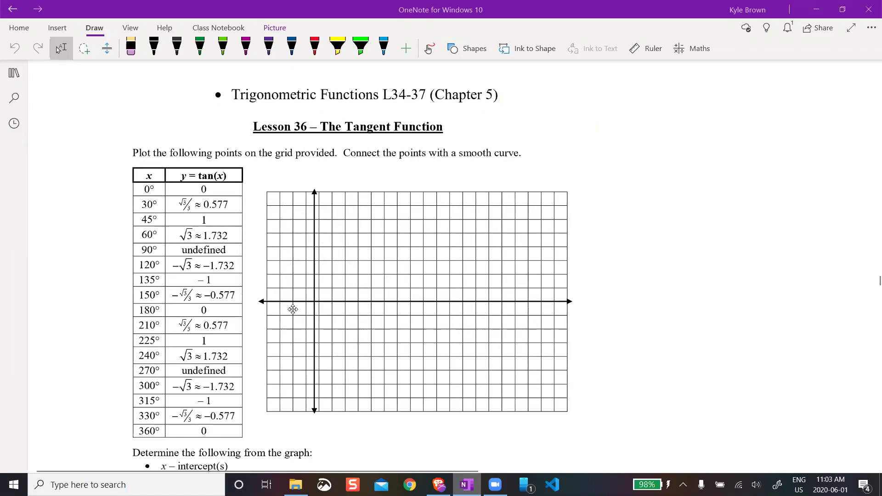
Step: Switch from OneNote to the PhET Trig Tour tab in the Brave browser
left_click(439, 485)
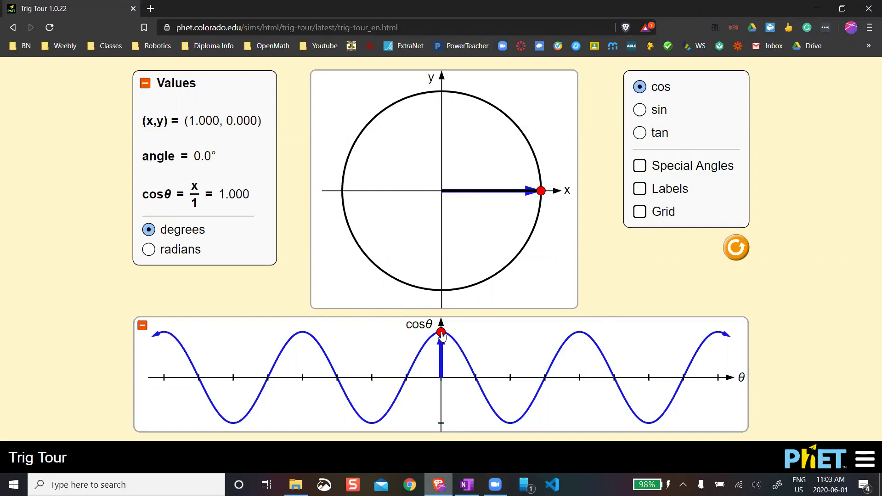
Step: Sweep the unit-circle point from 0° past 90° to 124.5°, then switch the graph to sine
left_click_drag(543, 195, 540, 150)
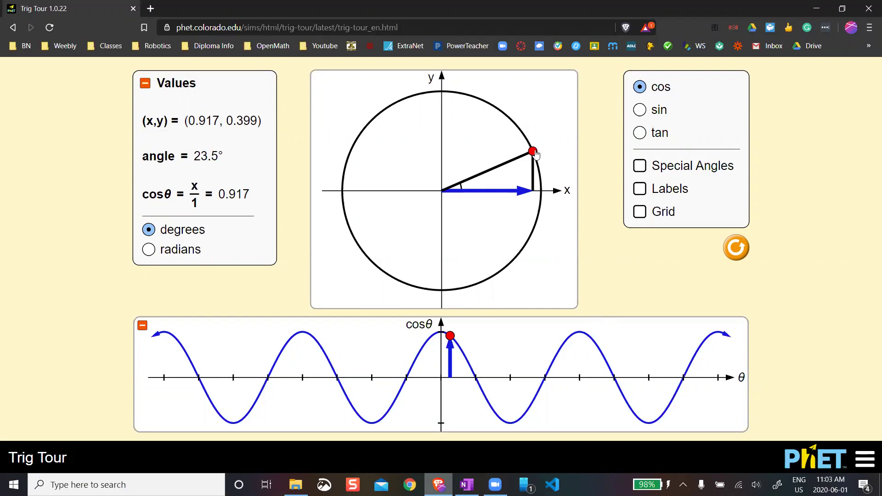
left_click_drag(533, 151, 546, 193)
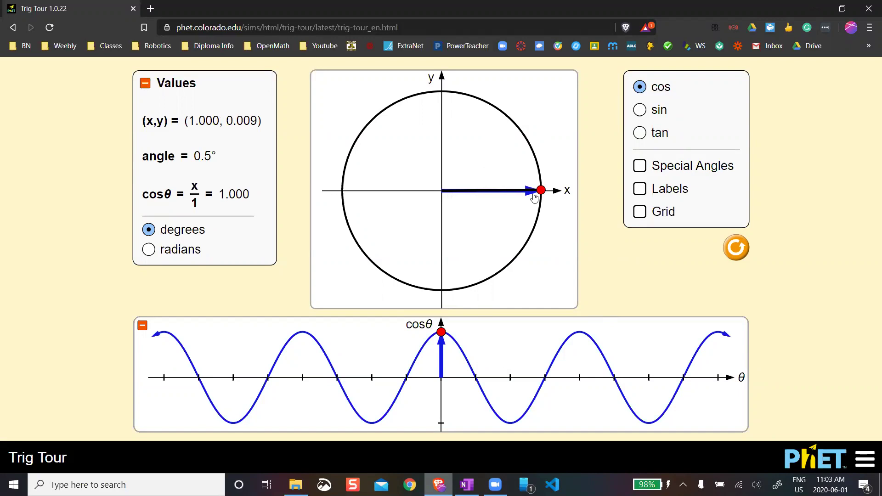
left_click_drag(540, 190, 540, 192)
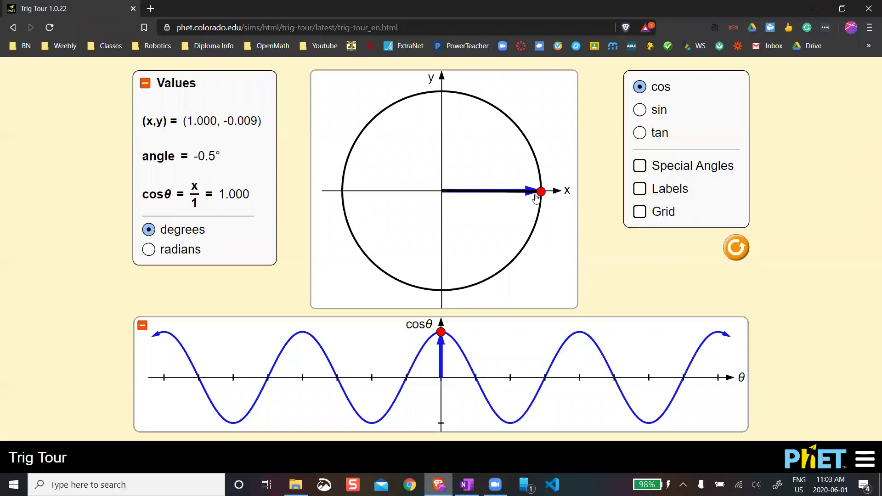
mouse_move(541, 192)
left_mouse_down()
mouse_move(539, 161)
mouse_move(506, 112)
mouse_move(460, 84)
mouse_move(443, 87)
mouse_move(476, 96)
mouse_move(441, 91)
left_mouse_up()
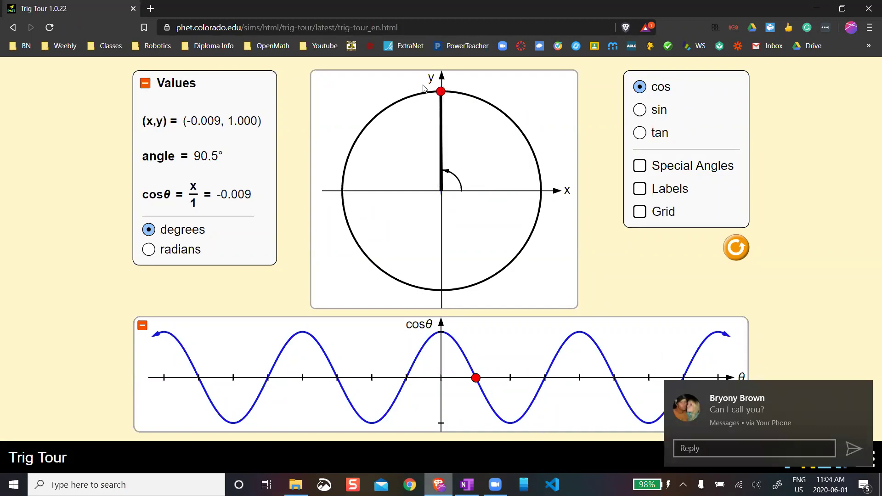
mouse_move(440, 92)
left_mouse_down()
mouse_move(363, 118)
mouse_move(342, 189)
mouse_move(384, 282)
mouse_move(440, 296)
mouse_move(525, 284)
mouse_move(543, 192)
mouse_move(388, 297)
mouse_move(385, 110)
mouse_move(457, 94)
mouse_move(443, 92)
mouse_move(514, 123)
mouse_move(541, 195)
mouse_move(529, 144)
mouse_move(445, 93)
left_mouse_up()
left_click(643, 110)
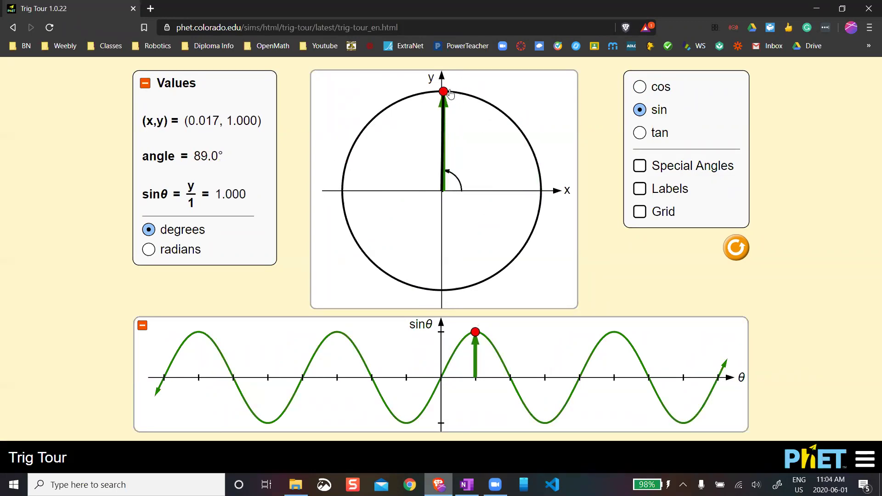
Step: Return the point to 0°, switch to the tan graph, and raise the angle to 42.0°
mouse_move(452, 94)
left_mouse_down()
mouse_move(543, 147)
mouse_move(558, 192)
left_mouse_up()
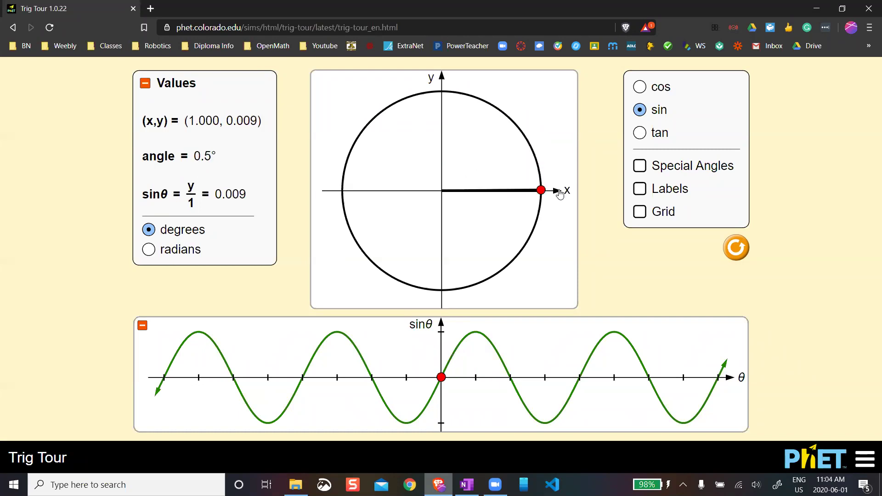
left_click(640, 138)
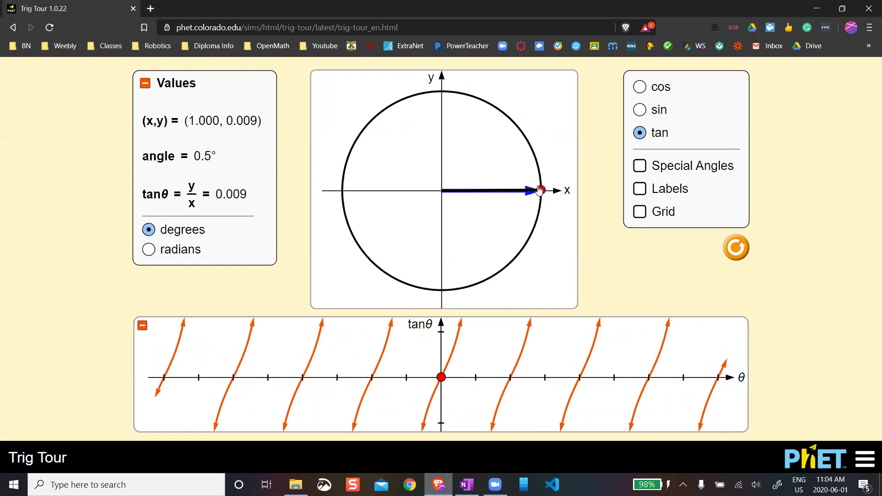
left_click_drag(541, 193, 524, 124)
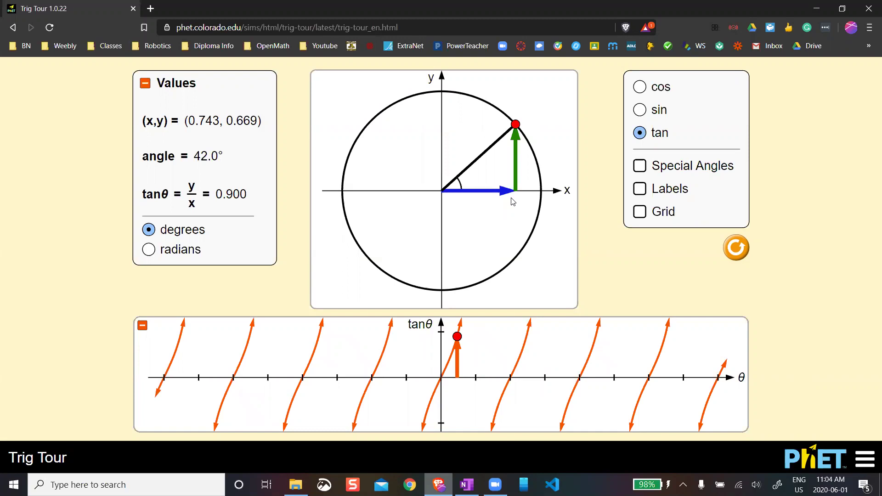
left_click(363, 80)
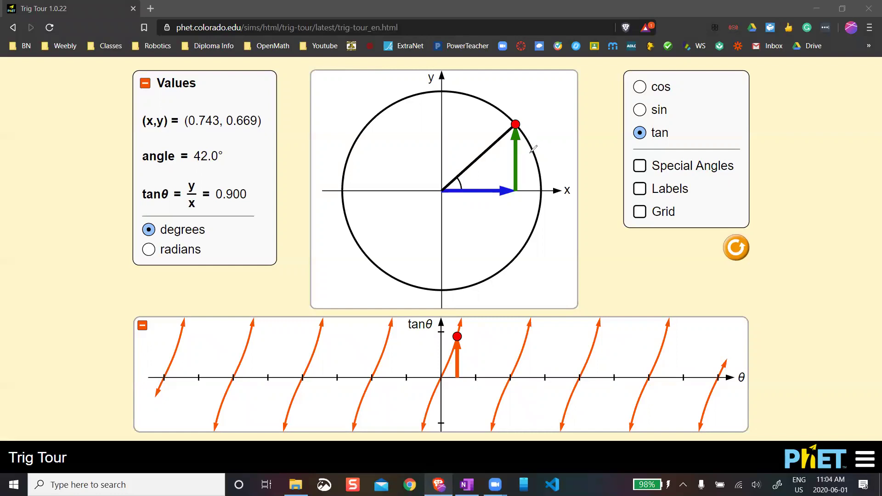
Step: Handwrite Sin and Cos labels on the vertical and horizontal arrows, then erase them
left_click_drag(536, 151, 526, 161)
left_click_drag(543, 156, 543, 163)
left_click_drag(550, 162, 557, 156)
mouse_move(469, 203)
left_mouse_down()
mouse_move(468, 215)
mouse_move(479, 206)
left_mouse_up()
left_click_drag(491, 205, 486, 213)
key("e")
Step: Turn on Special Angles, label the 45° triangle's sides √2/2, then move the point to 30°
left_click(640, 166)
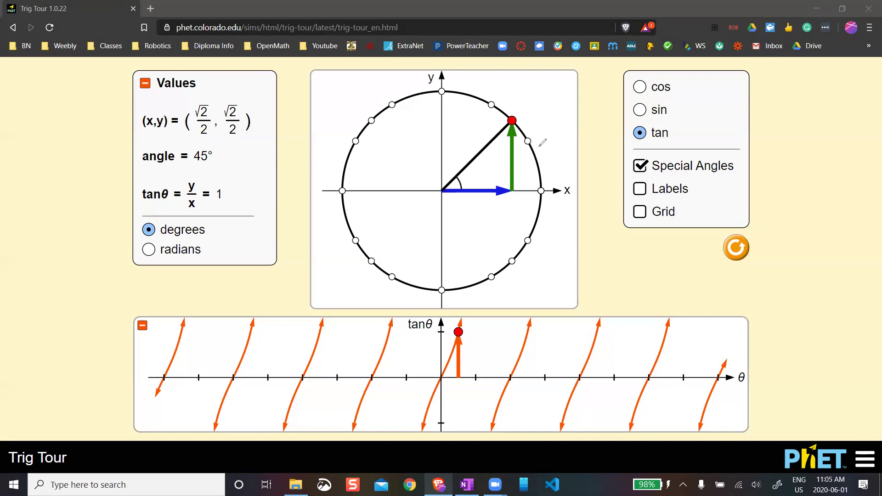
mouse_move(540, 146)
left_mouse_down()
mouse_move(530, 155)
mouse_move(550, 158)
mouse_move(546, 167)
left_mouse_up()
left_click_drag(469, 205, 490, 215)
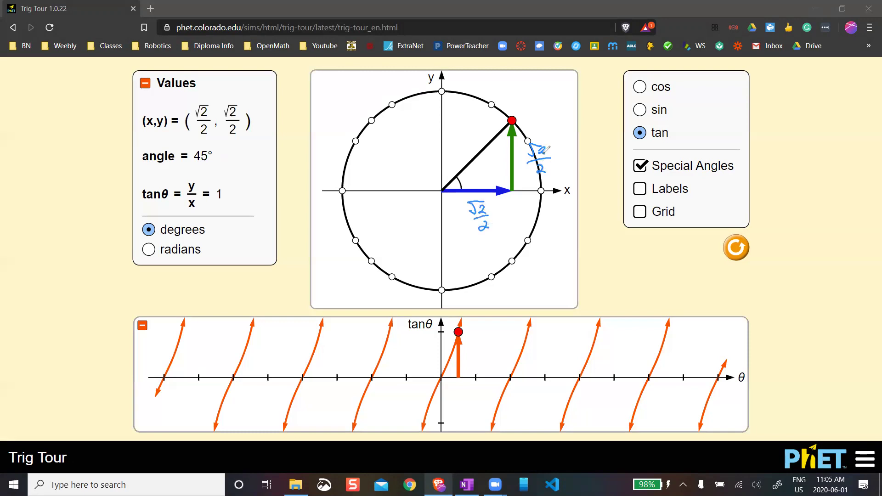
left_click_drag(522, 134, 522, 182)
left_click_drag(457, 200, 502, 194)
left_click_drag(463, 172, 469, 188)
key("e")
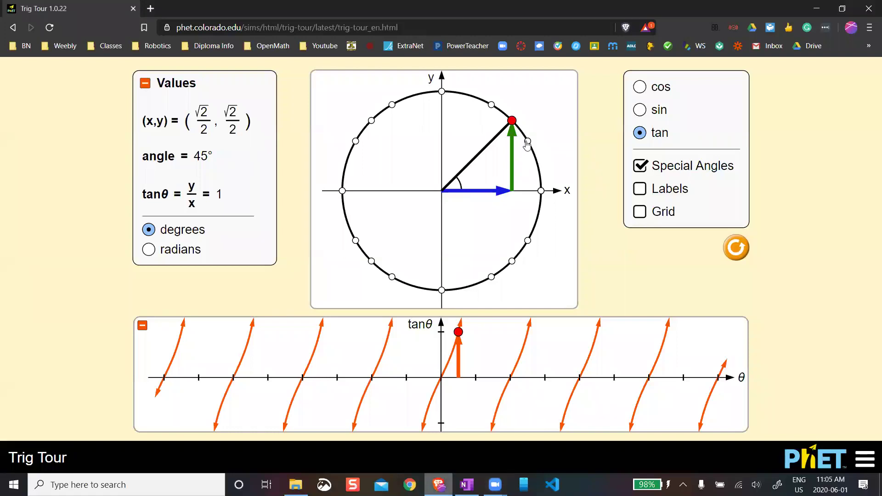
left_click_drag(512, 122, 527, 144)
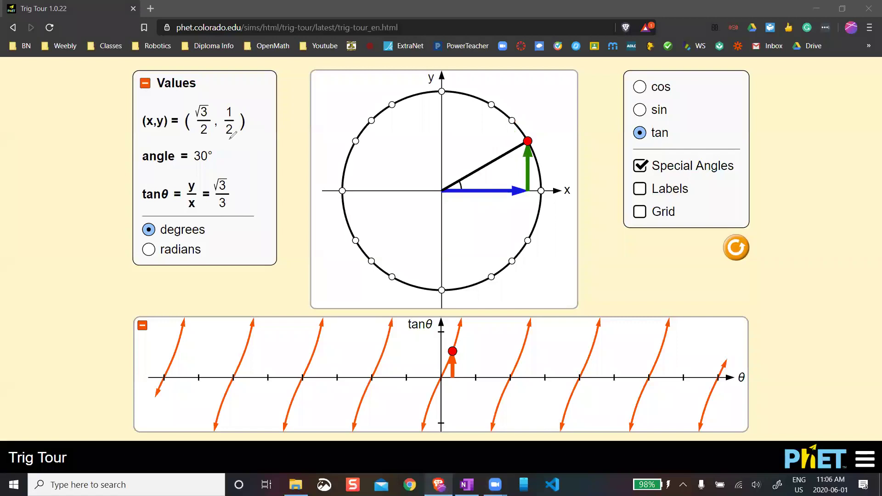
Step: Annotate the 30° values: tan as 1/2 over √3/2, simplifying to √3/3
mouse_move(226, 140)
left_mouse_down()
mouse_move(240, 141)
mouse_move(210, 136)
left_mouse_up()
left_click_drag(259, 141, 259, 150)
mouse_move(256, 153)
left_mouse_down()
mouse_move(253, 173)
mouse_move(267, 174)
mouse_move(258, 190)
mouse_move(278, 194)
left_mouse_up()
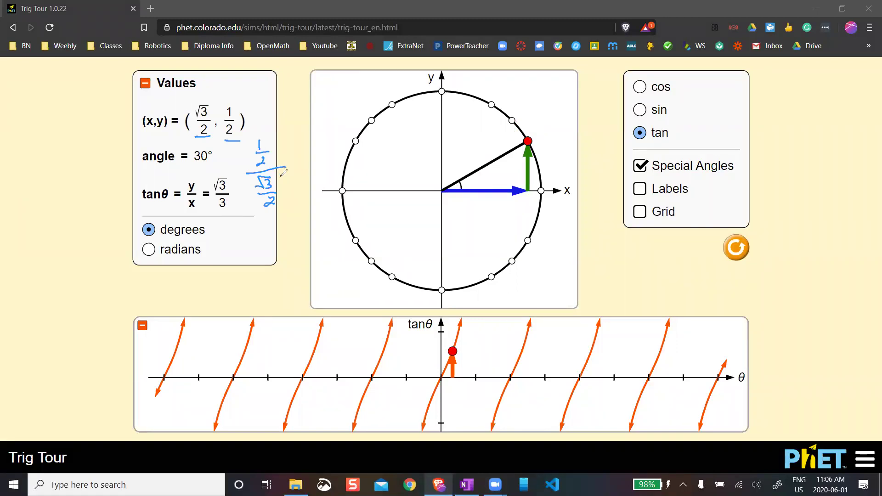
mouse_move(282, 216)
left_mouse_down()
mouse_move(273, 235)
mouse_move(282, 235)
left_mouse_up()
left_click_drag(225, 167, 234, 182)
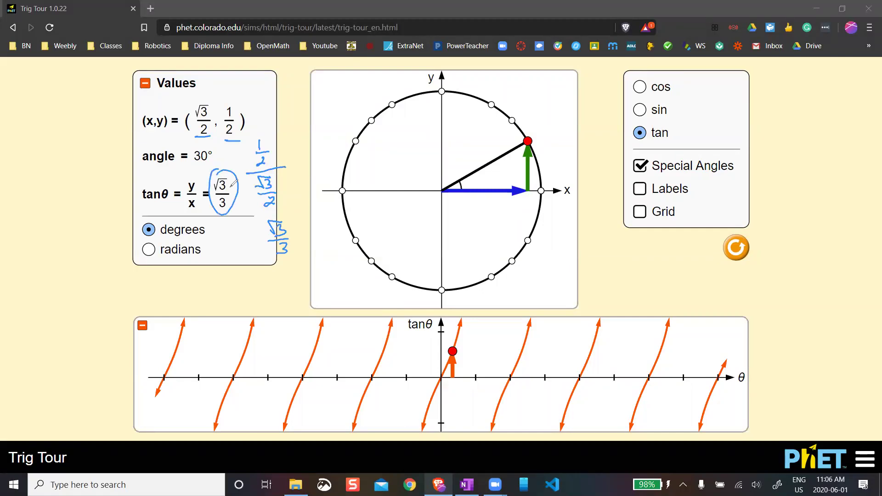
Step: Underline the 1/2 and √3/2 coordinates, clear the ink, and turn off Special Angles
left_click_drag(224, 141, 241, 141)
left_click_drag(195, 136, 211, 134)
key("e")
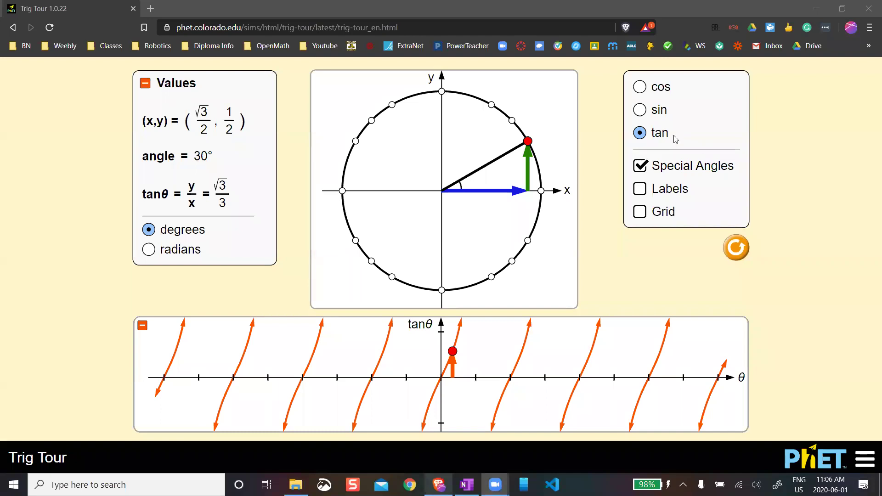
left_click(640, 165)
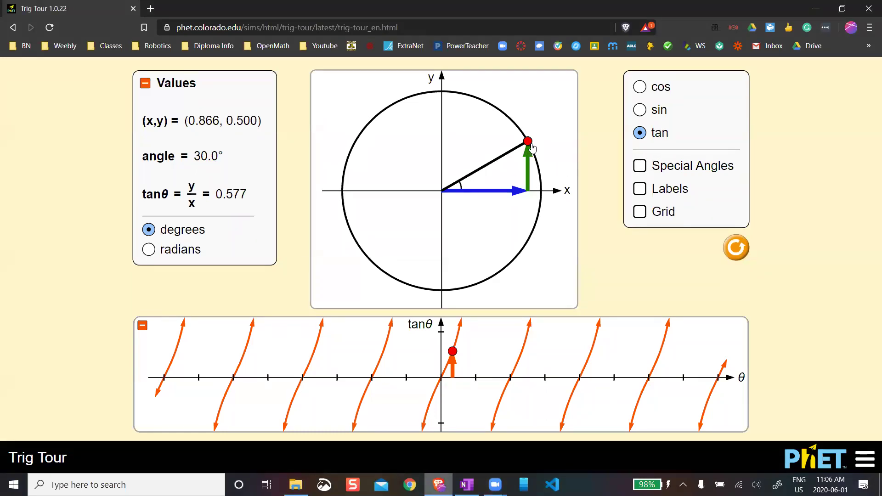
Step: Drag the point from about 0° through 28.5° and 82.5° up to 89°, where tan reaches 57.290
left_click_drag(530, 146, 547, 193)
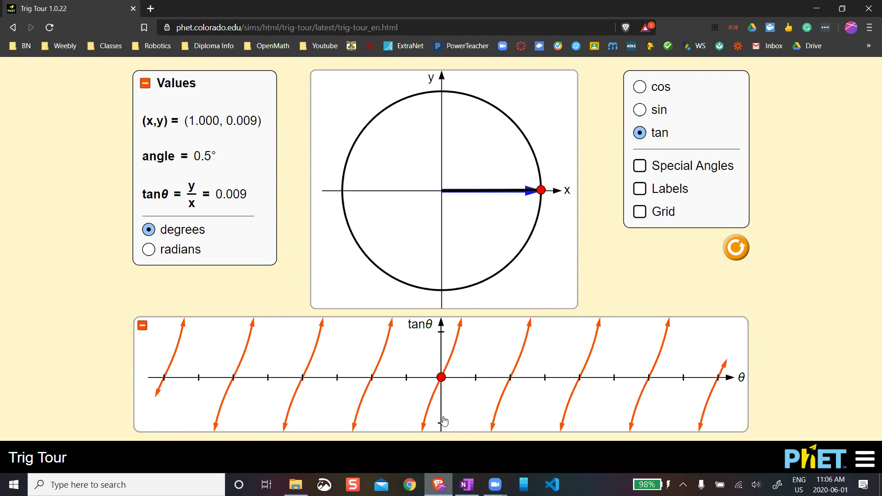
left_click_drag(444, 379, 442, 378)
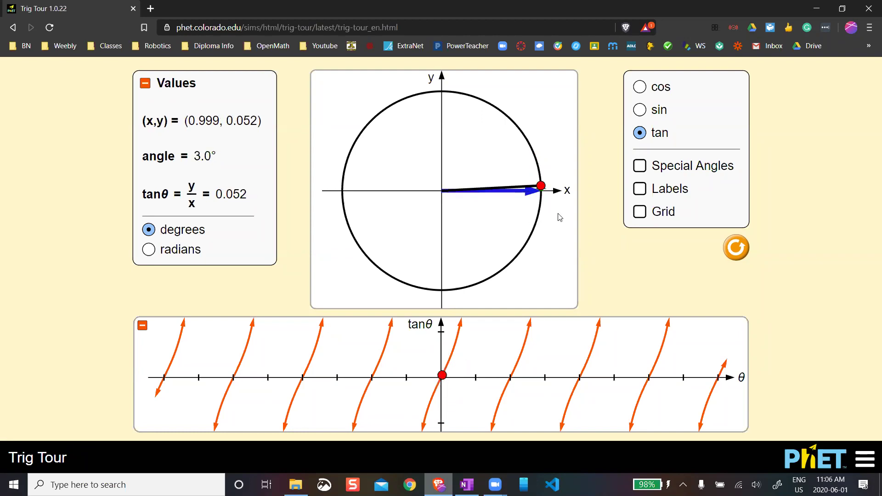
left_click_drag(542, 186, 453, 85)
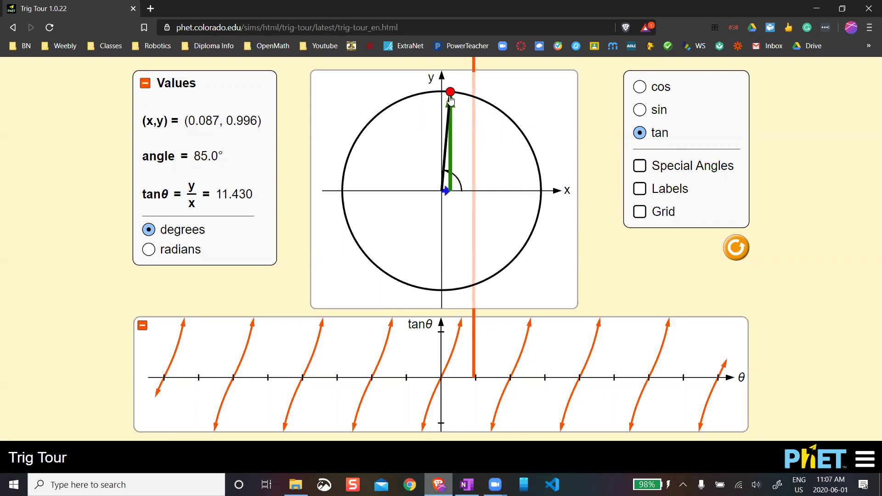
left_click_drag(454, 95, 447, 95)
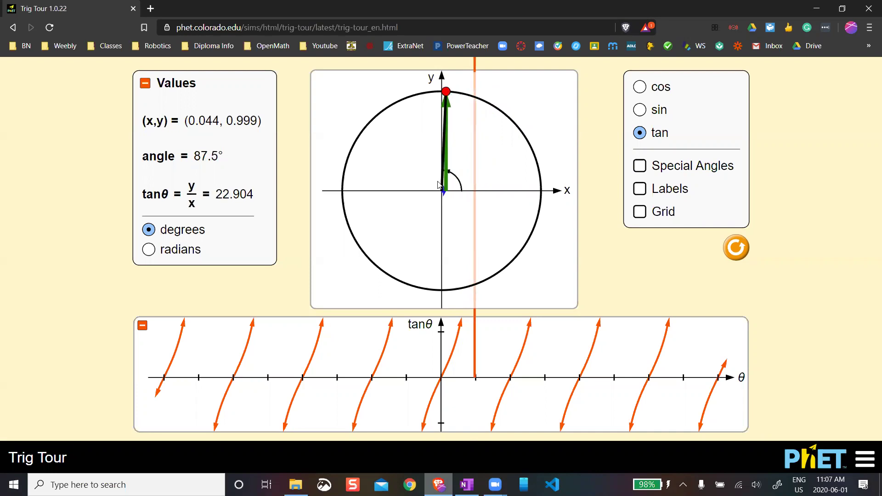
left_click_drag(447, 180, 452, 192)
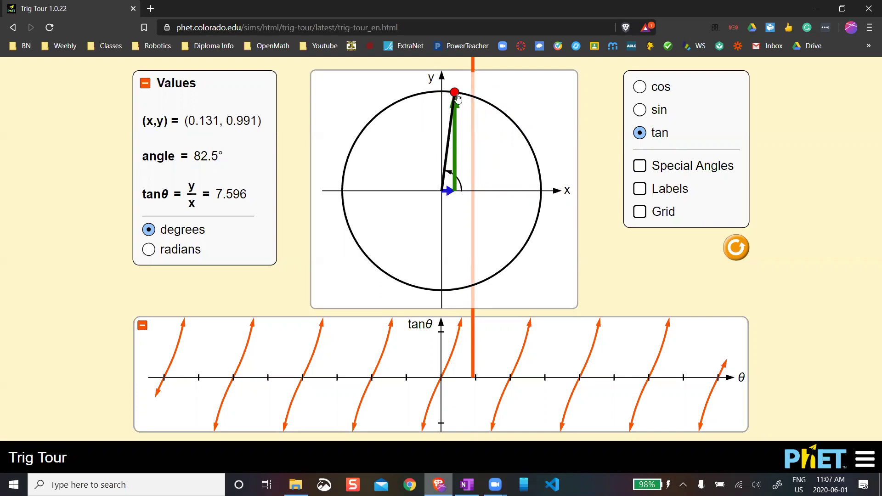
left_click_drag(455, 94, 448, 95)
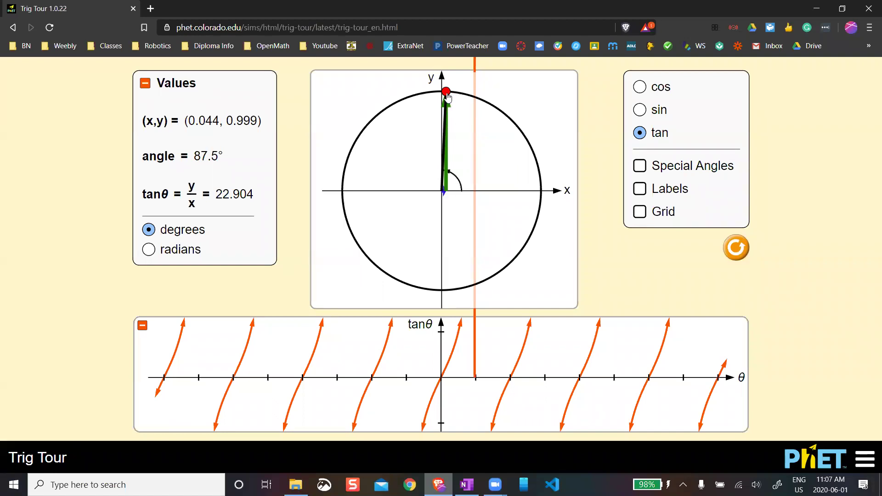
mouse_move(448, 97)
left_mouse_down()
mouse_move(479, 97)
mouse_move(455, 93)
left_mouse_up()
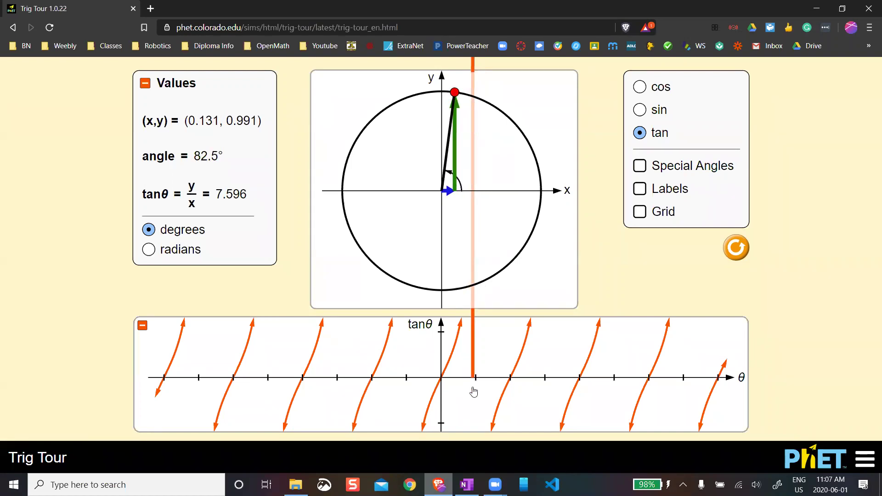
mouse_move(455, 95)
left_mouse_down()
mouse_move(488, 118)
mouse_move(467, 98)
mouse_move(445, 95)
left_mouse_up()
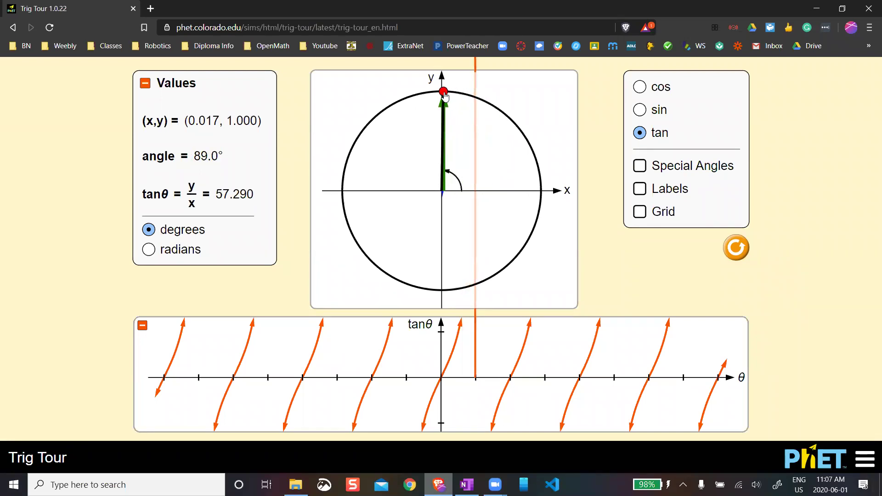
Step: Swing the point past 90° to about 106° and back, ending at 90° where tan reads ±∞
left_click_drag(444, 96, 442, 94)
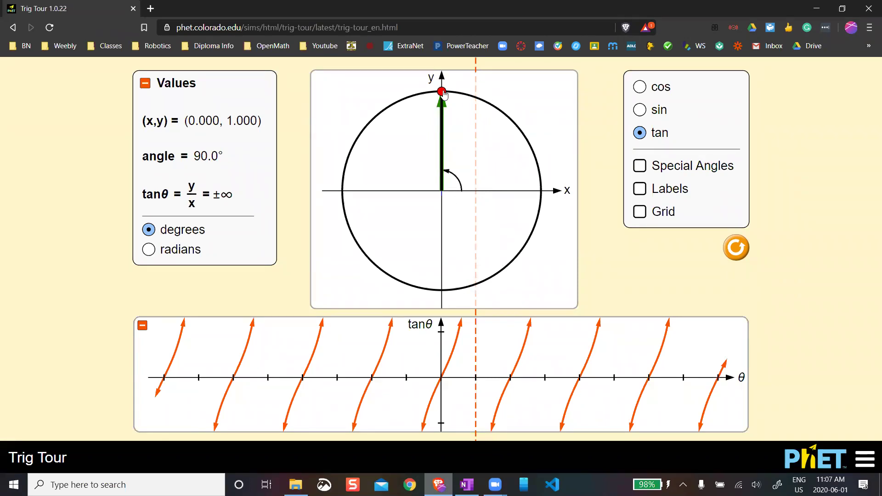
mouse_move(443, 94)
left_mouse_down()
mouse_move(426, 98)
mouse_move(436, 98)
left_mouse_up()
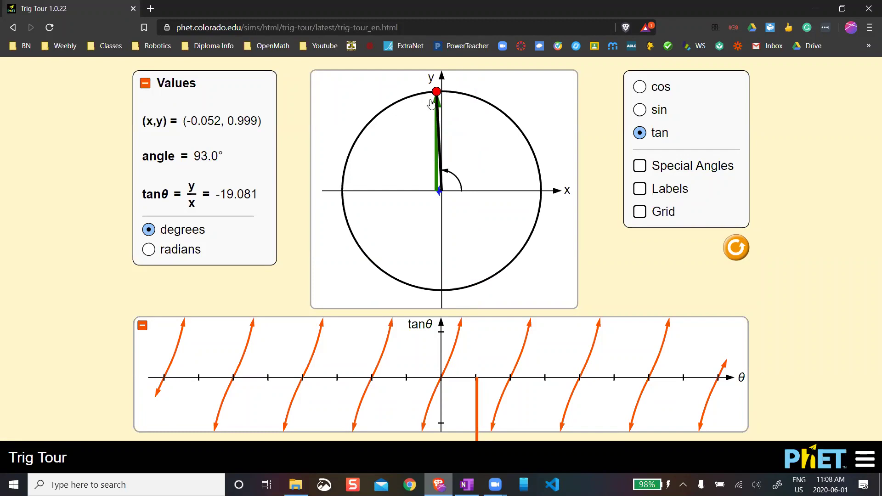
left_click_drag(438, 195, 444, 193)
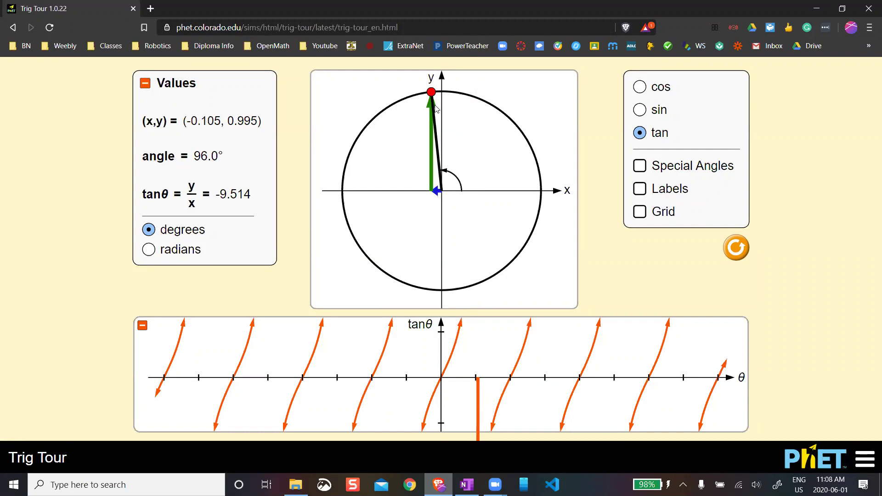
left_click_drag(436, 107, 442, 114)
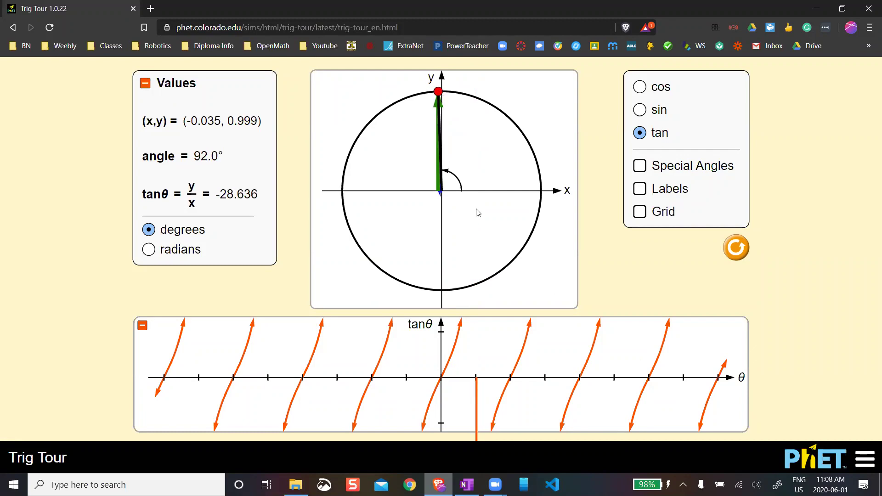
mouse_move(437, 95)
left_mouse_down()
mouse_move(405, 100)
mouse_move(354, 132)
mouse_move(410, 121)
mouse_move(378, 148)
mouse_move(424, 117)
left_mouse_up()
left_click(494, 483)
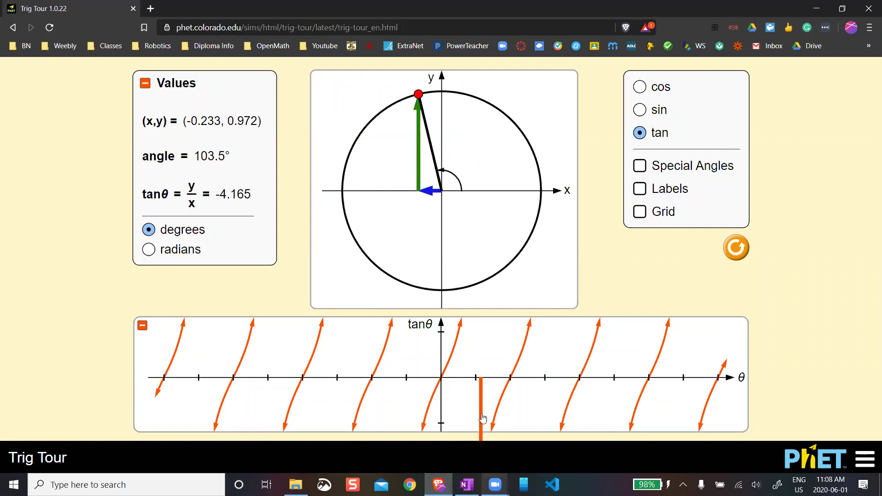
left_click_drag(418, 94, 442, 93)
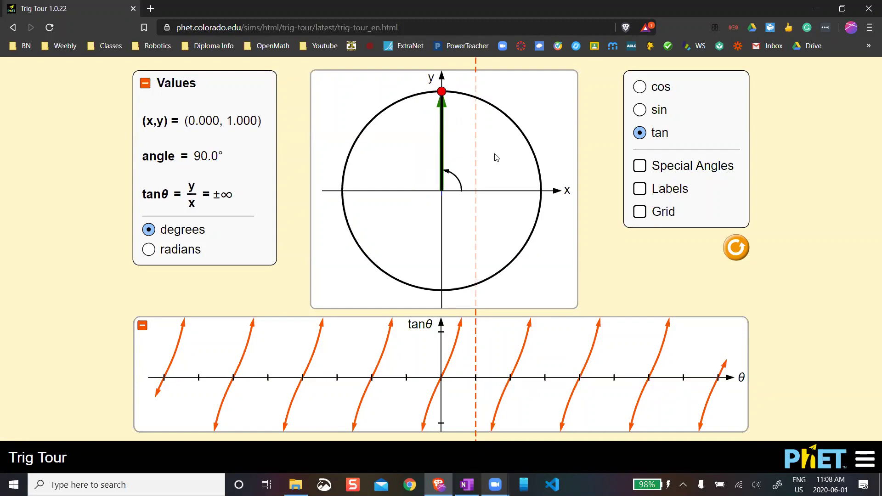
mouse_move(440, 92)
left_mouse_down()
mouse_move(462, 93)
mouse_move(442, 93)
left_mouse_up()
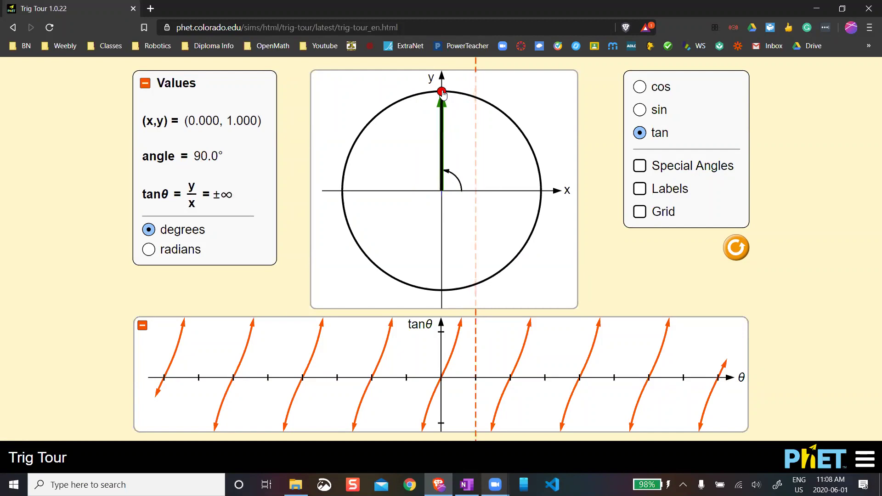